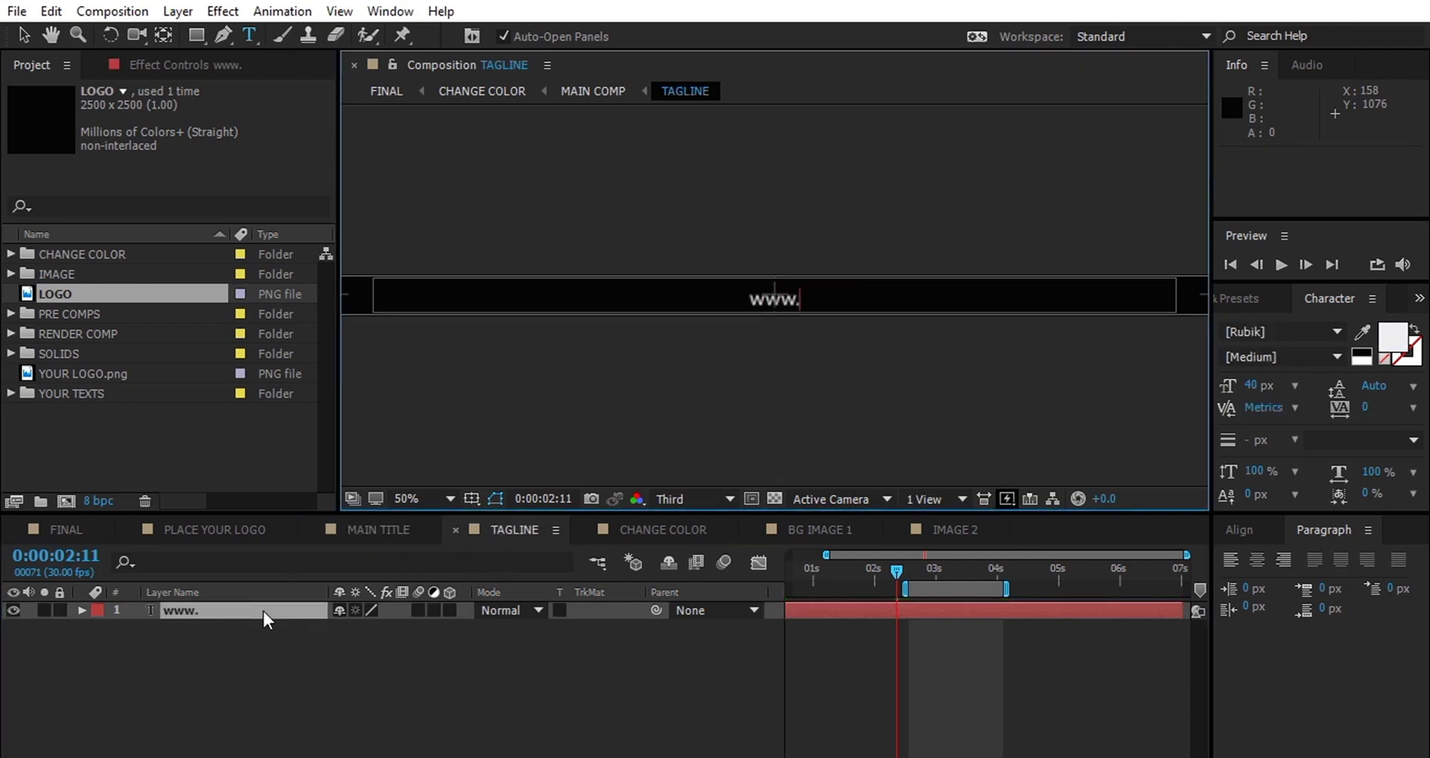
text(youtube.com/c/c)
key(BackSpace)
text(creativepixelzz)
click(25, 35)
click(418, 680)
Step: Show the FINAL composition at about three seconds to check the new logo
click(84, 529)
click(986, 571)
drag(987, 575, 1005, 566)
Step: Preview FINAL's later frames, then show the CHANGE COLOR Controls layer's effects
click(1034, 567)
click(1068, 564)
click(506, 533)
click(635, 534)
click(241, 613)
click(186, 72)
Step: Toggle the logo colour override and try red and black for Color Logo, then cancel
click(193, 159)
click(193, 161)
click(202, 126)
click(1187, 392)
click(924, 657)
click(1379, 429)
Step: Try a red colour for the logo badge shape, then discard the change
click(195, 199)
drag(1168, 427, 1214, 394)
click(1213, 400)
click(1365, 428)
Step: Set Shape Logo Points to 36 to round the badge into a circle
scroll(286, 234, down, 1)
drag(193, 204, 225, 205)
drag(329, 227, 308, 319)
click(988, 572)
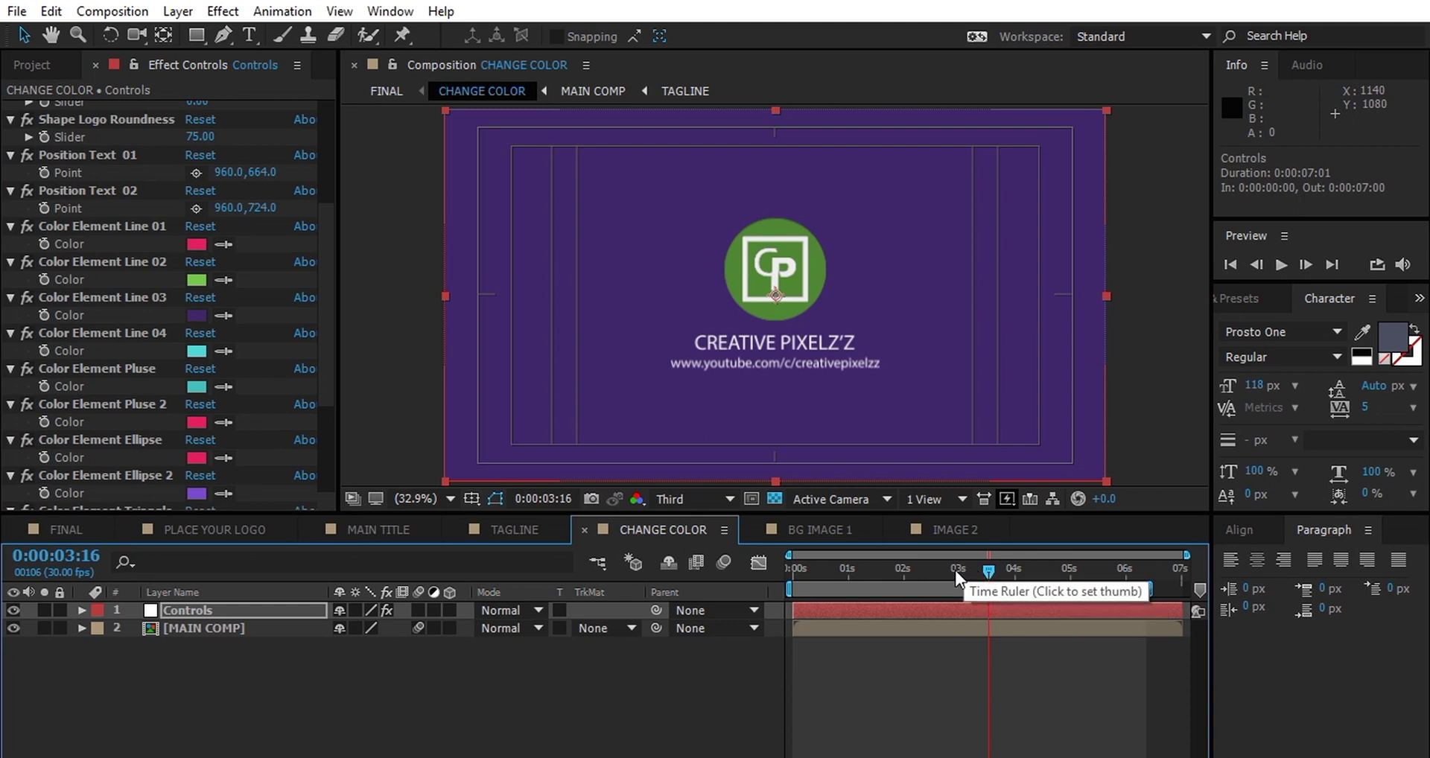
drag(955, 570, 913, 573)
Step: Pick a bright red (EC0808) for Color Element Line 01
click(196, 245)
drag(1210, 418, 1219, 390)
click(1179, 411)
Step: Apply the red to Line 01, then try a brighter green for Line 02 and cancel
click(1352, 397)
click(187, 282)
mouse_move(1143, 423)
mouse_down()
mouse_move(1085, 390)
mouse_move(1182, 369)
mouse_up()
click(1374, 423)
Step: Set the BG In background colour to blue 1266FF
drag(329, 332, 325, 434)
click(195, 395)
mouse_move(987, 499)
mouse_down()
mouse_move(1118, 409)
mouse_move(1170, 390)
mouse_move(1180, 408)
mouse_up()
click(1211, 496)
click(1371, 401)
click(475, 691)
Step: Set the BG Out background colour to dark purple 69045C
click(196, 465)
drag(1212, 456, 1215, 439)
click(1143, 452)
click(1178, 548)
click(1377, 395)
Step: Rewind to the start and play a preview of the recoloured animation
click(743, 684)
drag(822, 572, 784, 581)
key(space)
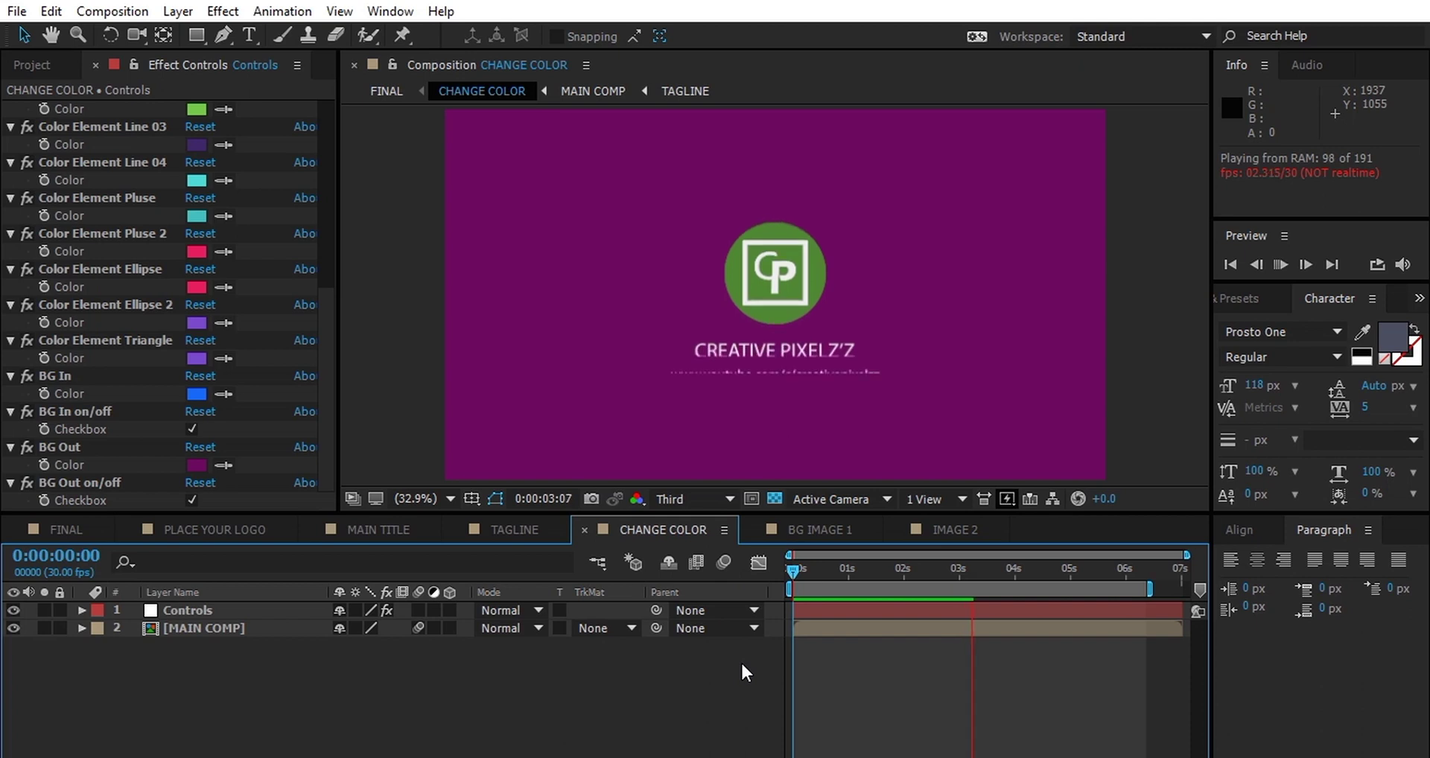